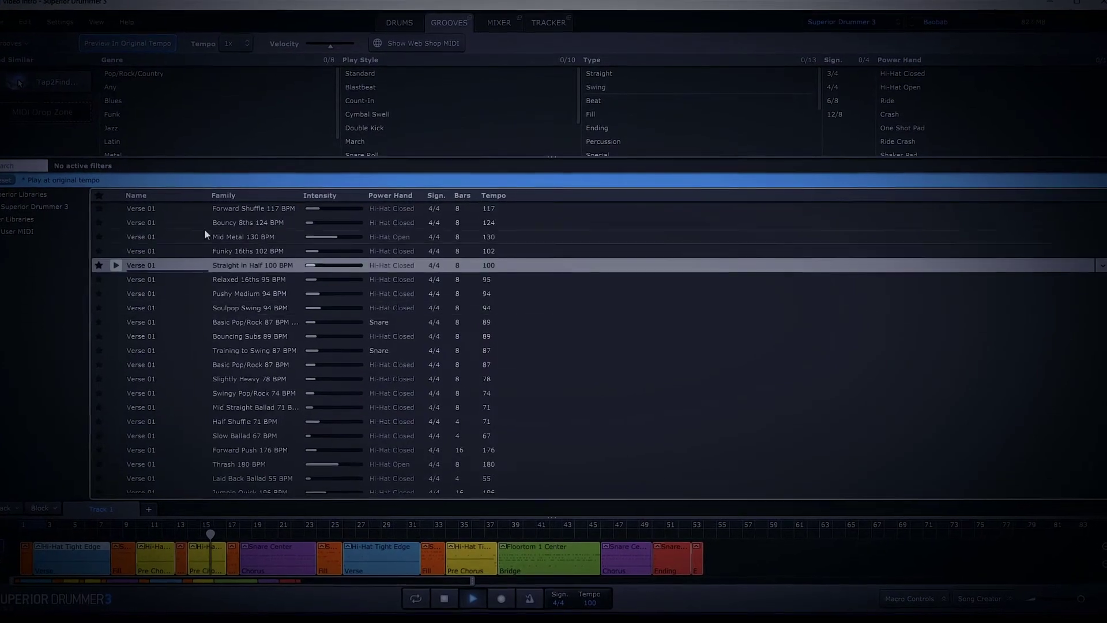
Filter the grooves library to Blues genre, Standard play style and Beat type
left_click(115, 105)
left_click(349, 68)
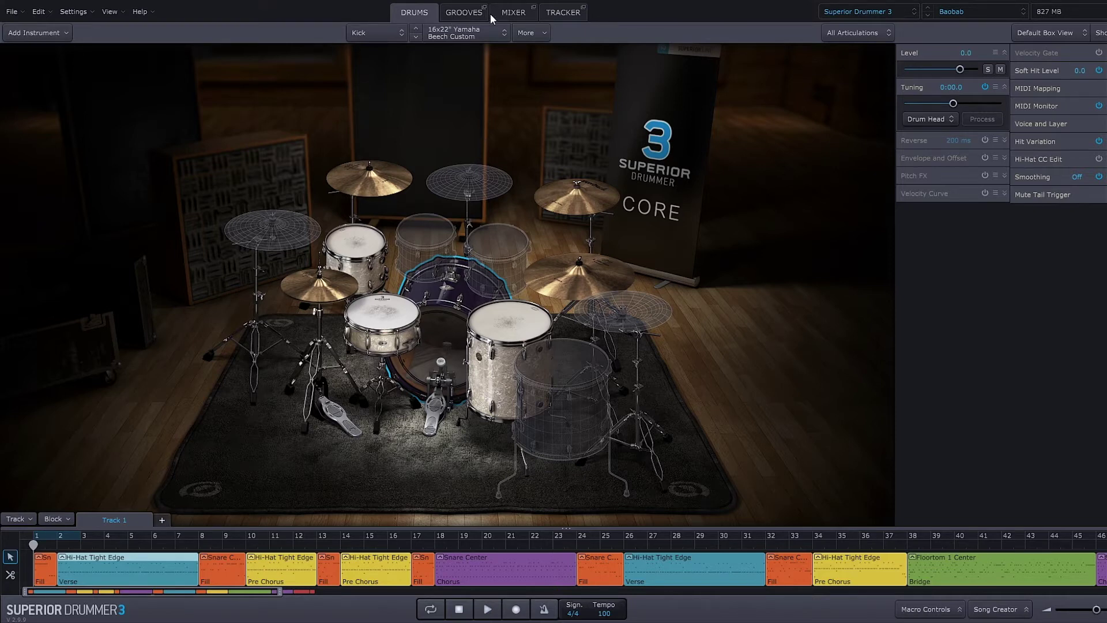
Look through the Grooves, Mixer and Tracker pages
left_click(465, 18)
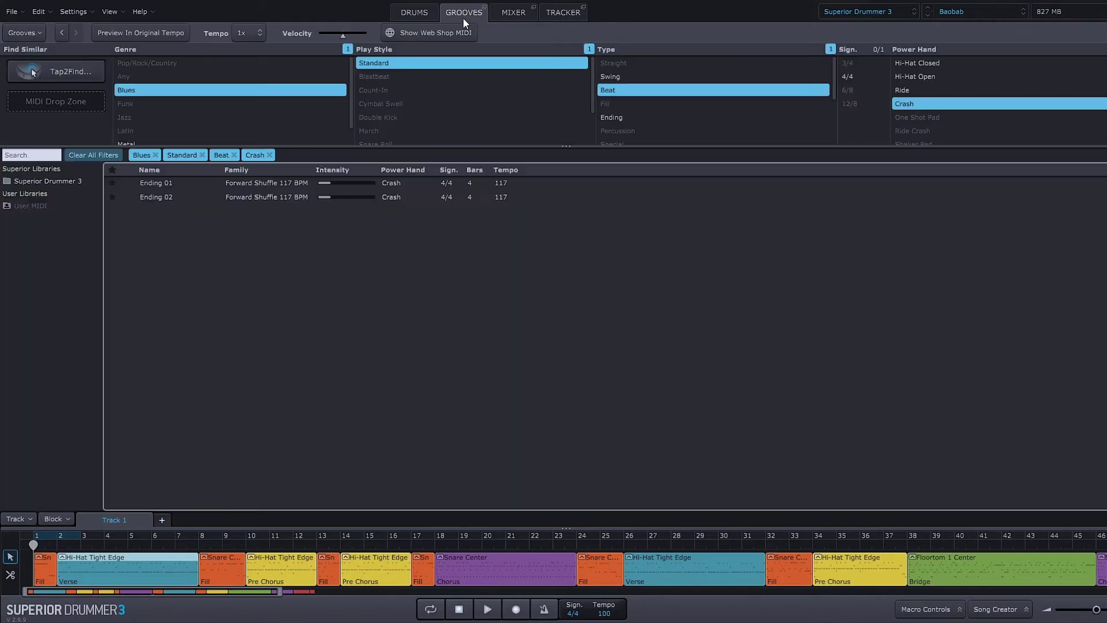
left_click(513, 15)
left_click(559, 13)
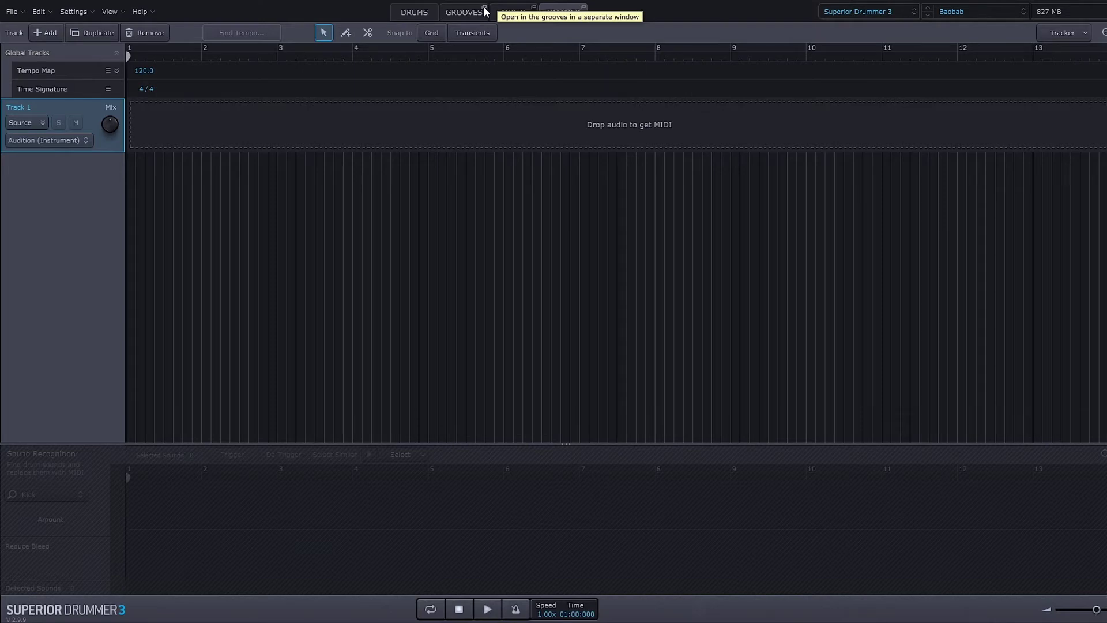
Pop the grooves browser and mixer out into separate windows, then move and resize them
left_click(485, 11)
left_click_drag(485, 11, 877, 223)
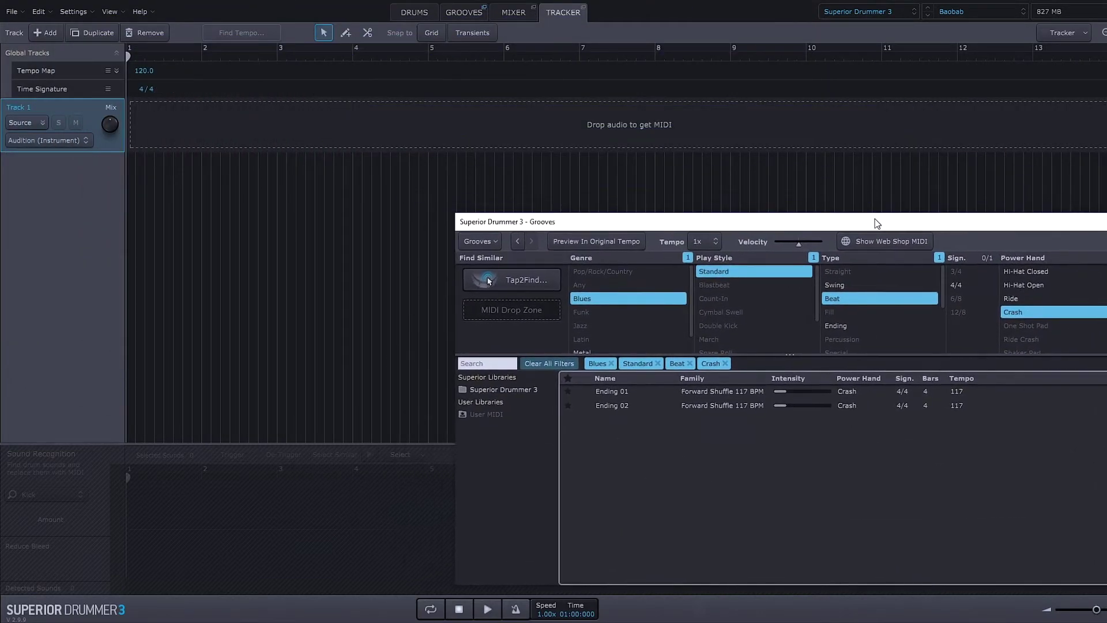
left_click(534, 9)
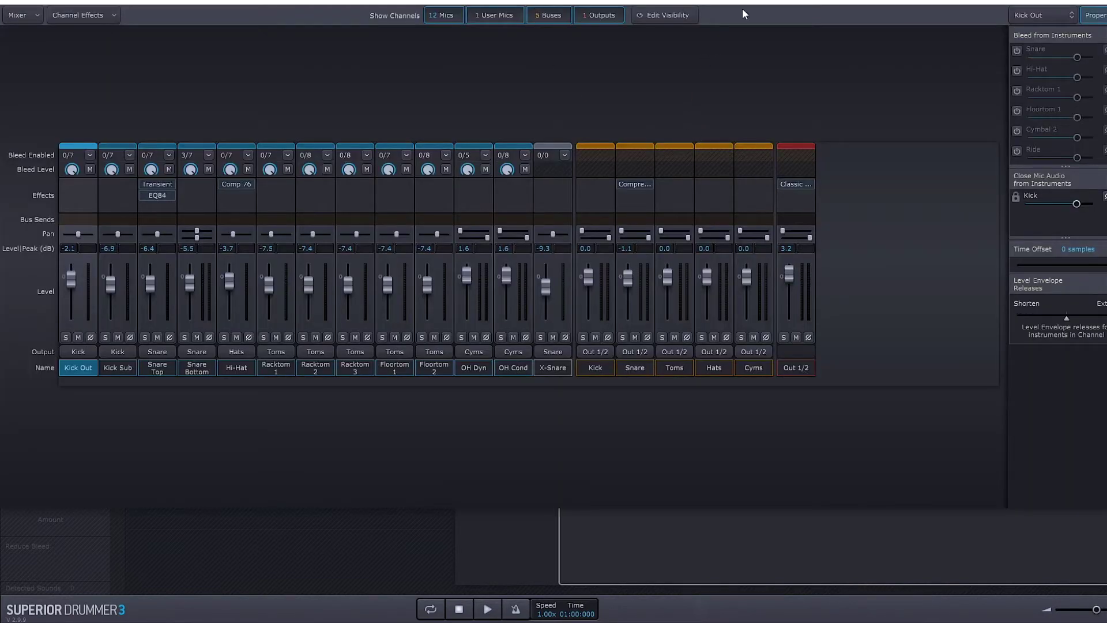
left_click_drag(940, 3, 910, 123)
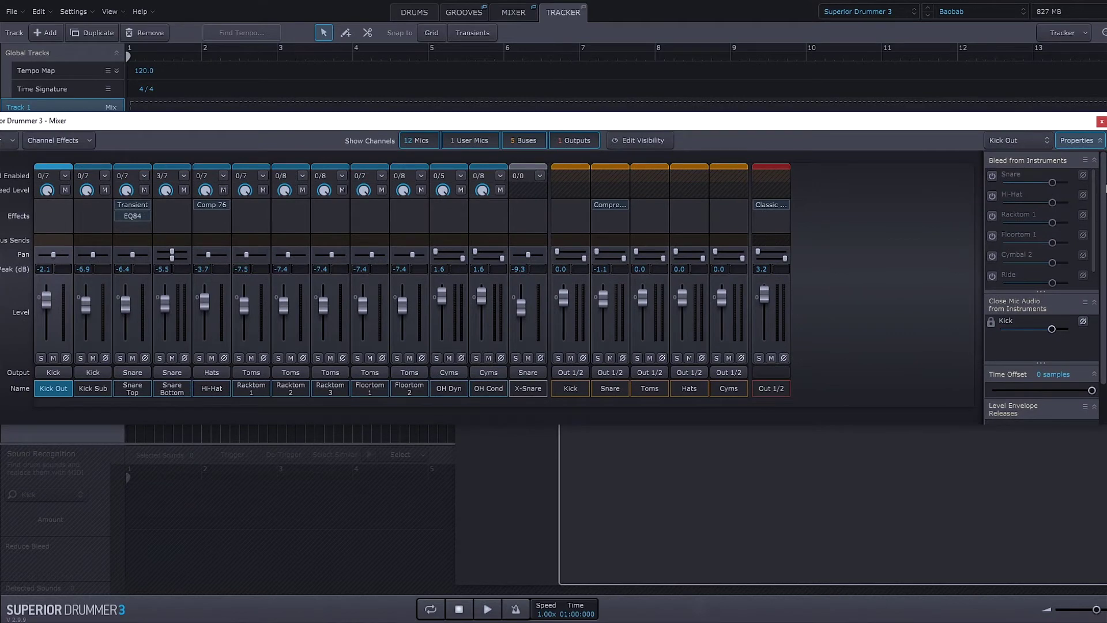
left_click_drag(1105, 183, 594, 171)
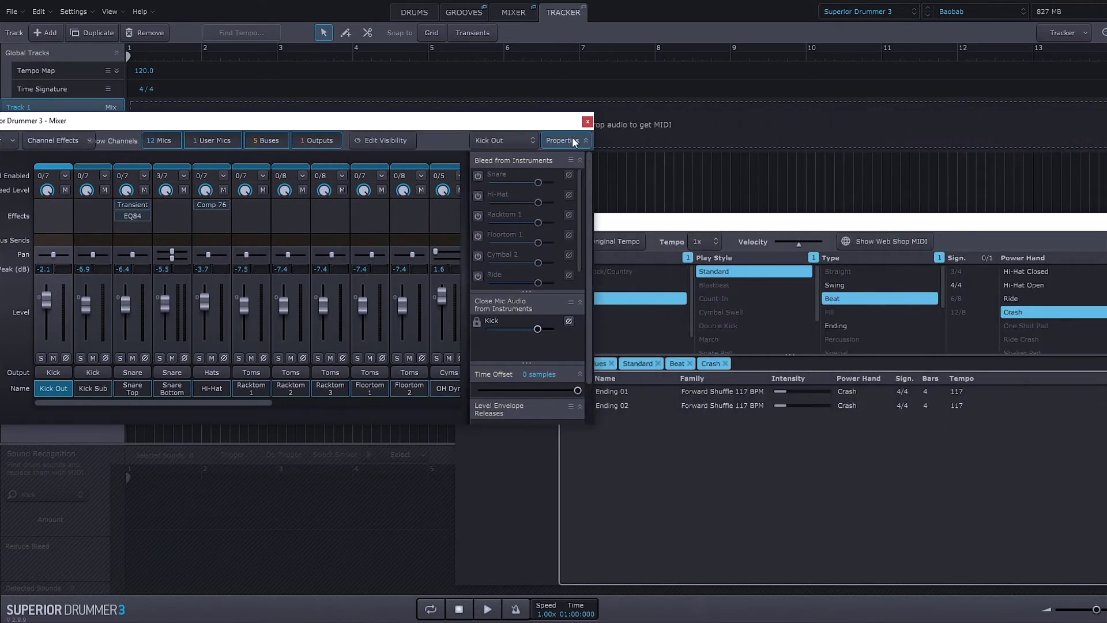
left_click_drag(475, 124, 515, 37)
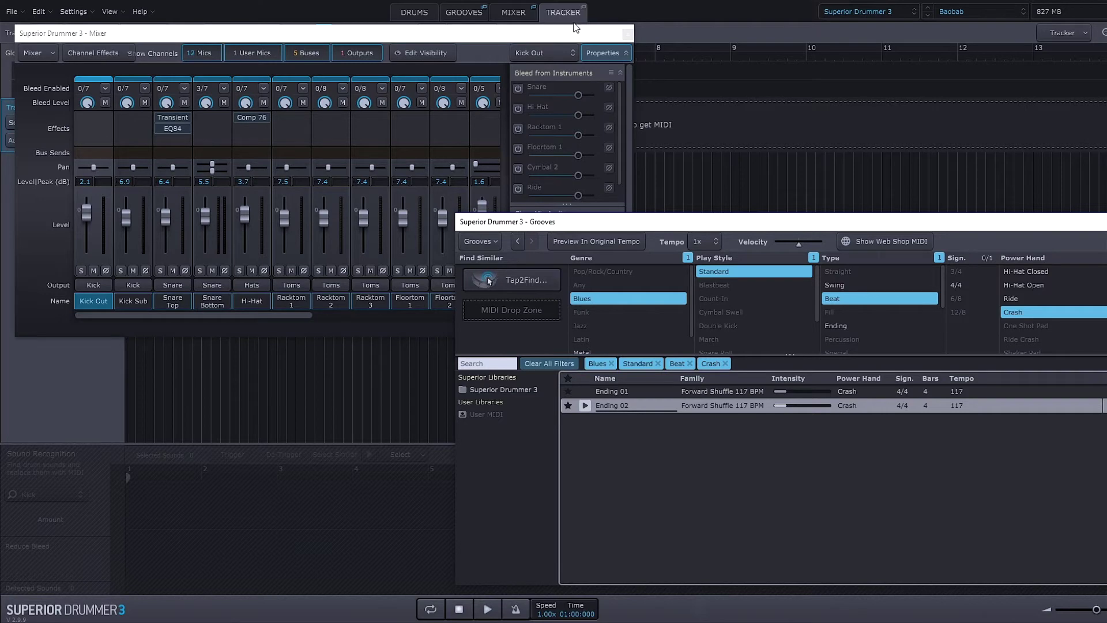
Close the detached mixer and grooves windows
left_click(628, 34)
left_click_drag(710, 225, 452, 118)
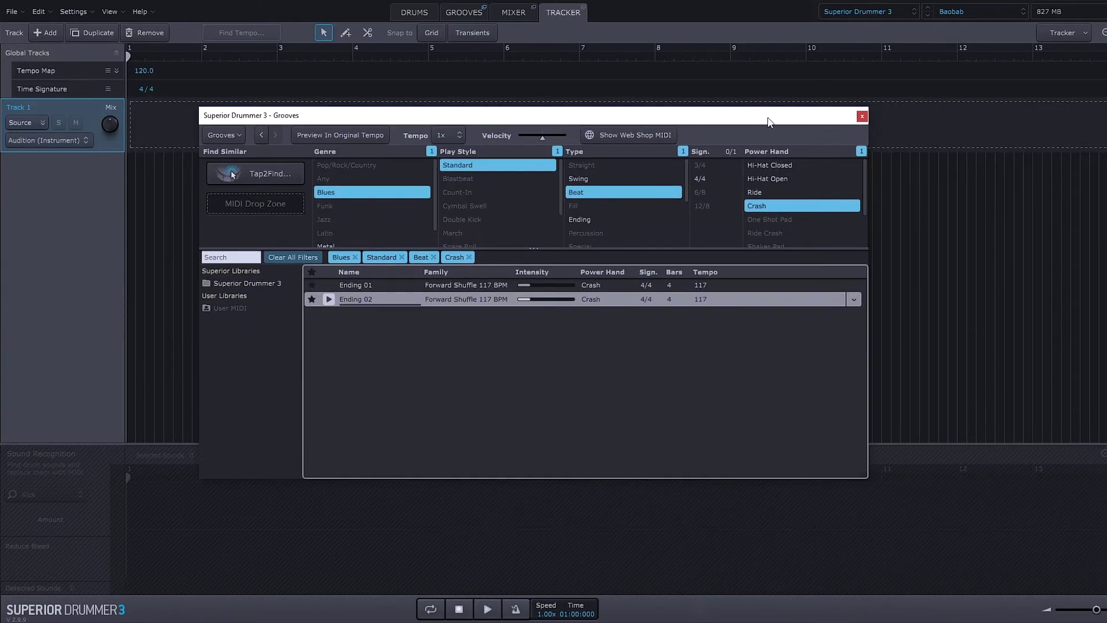
left_click(860, 113)
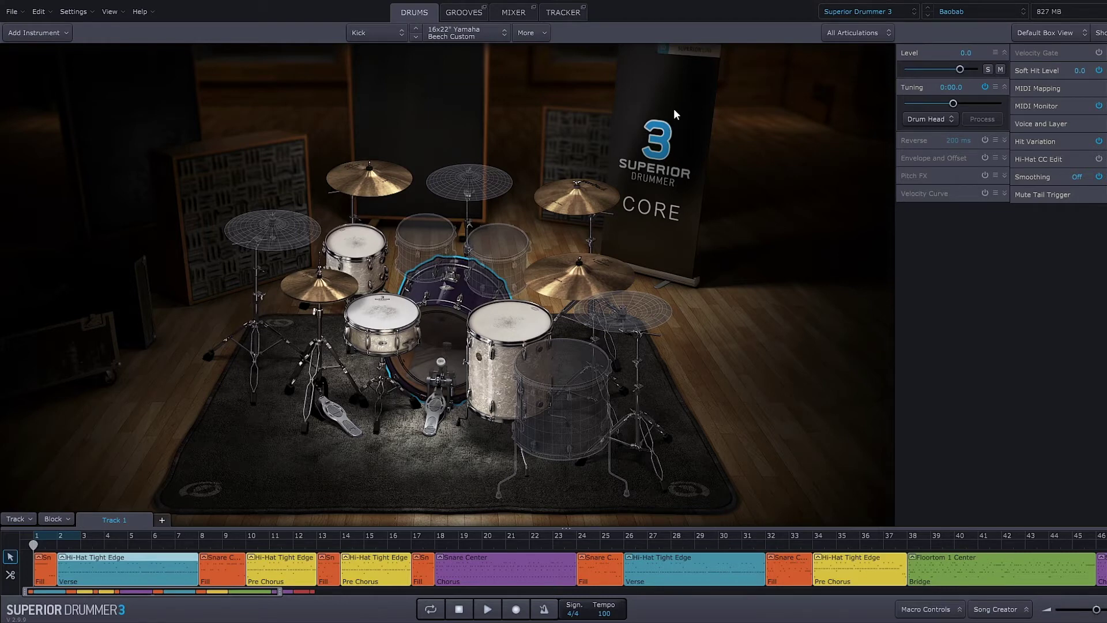
Replace Baobab with Alexander Juneblad's Distorted Children kit preset
left_click(846, 11)
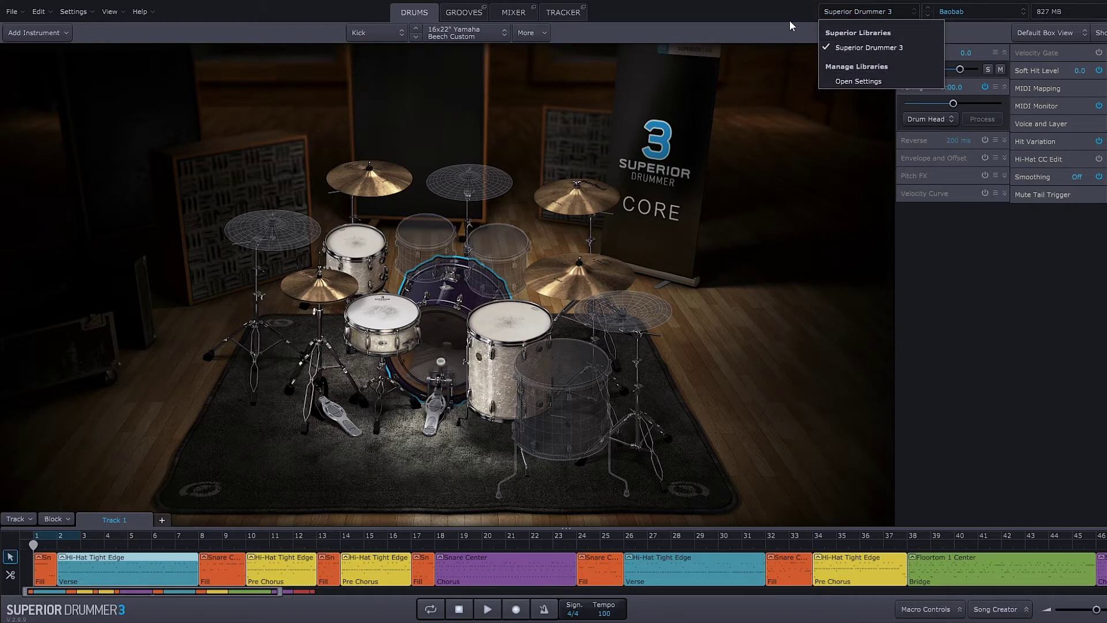
left_click(776, 12)
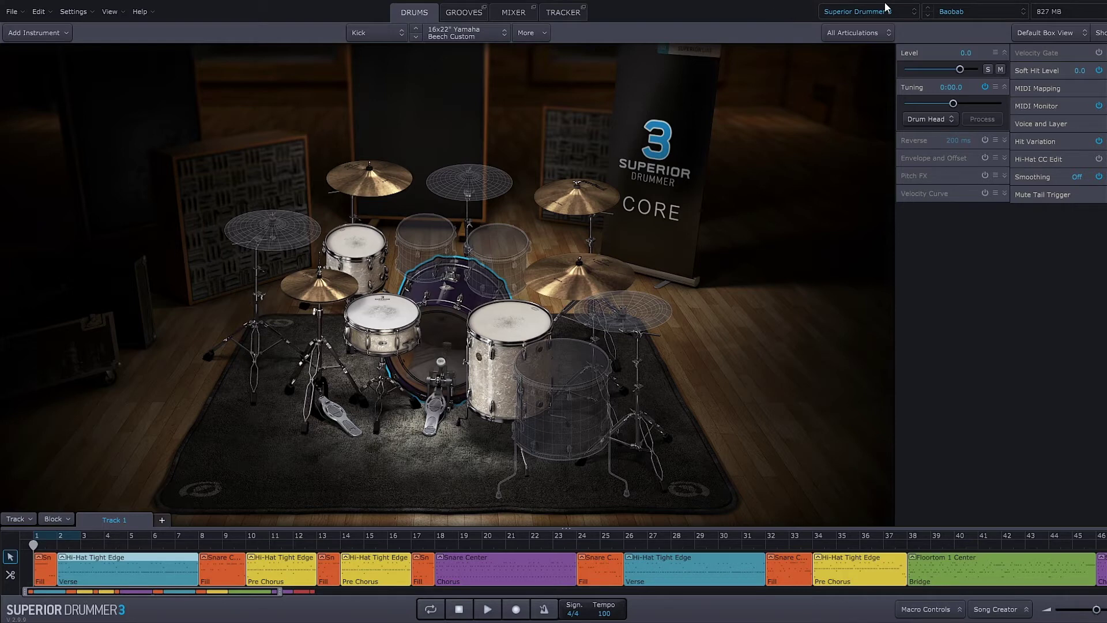
left_click(960, 18)
mouse_move(961, 131)
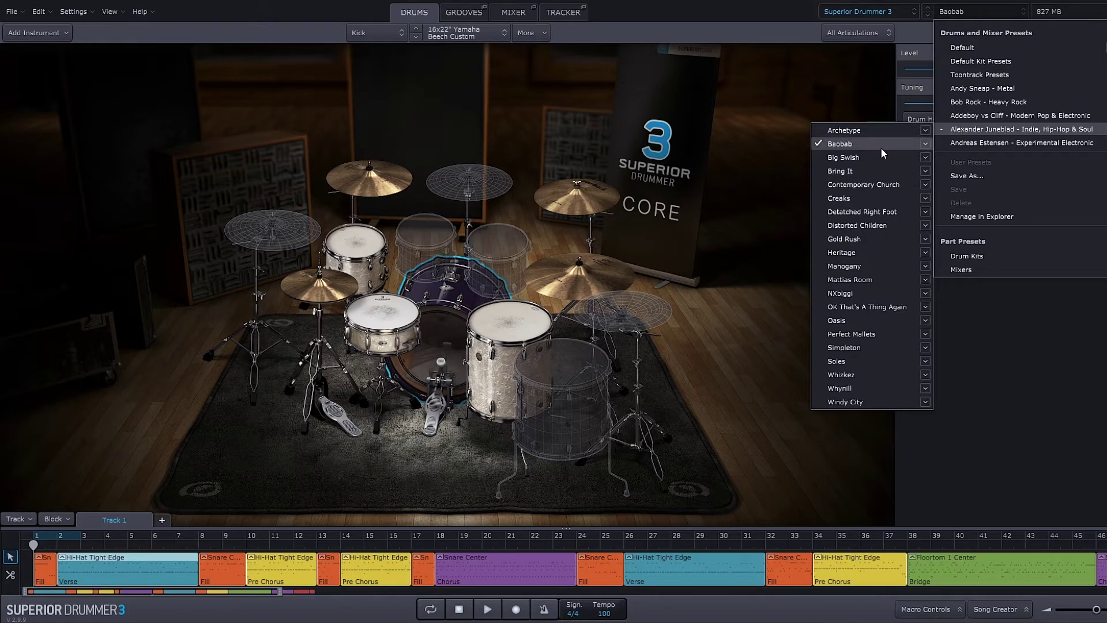
left_click(865, 225)
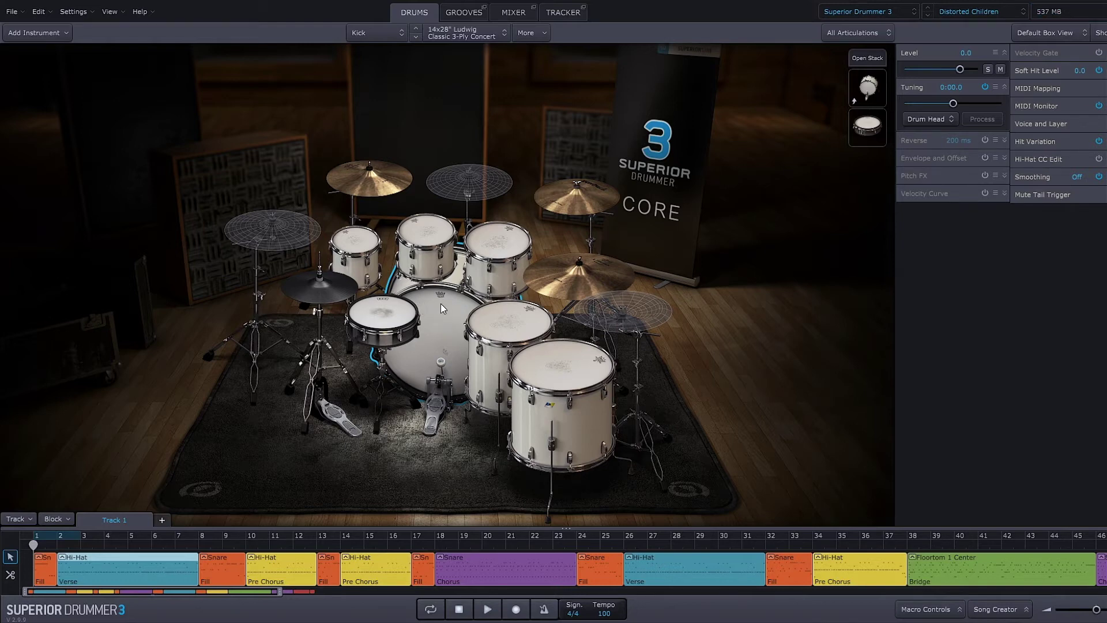
Swap the kick for the 16x20" Pearl Masterworks and audition it
left_click(441, 304)
right_click(441, 303)
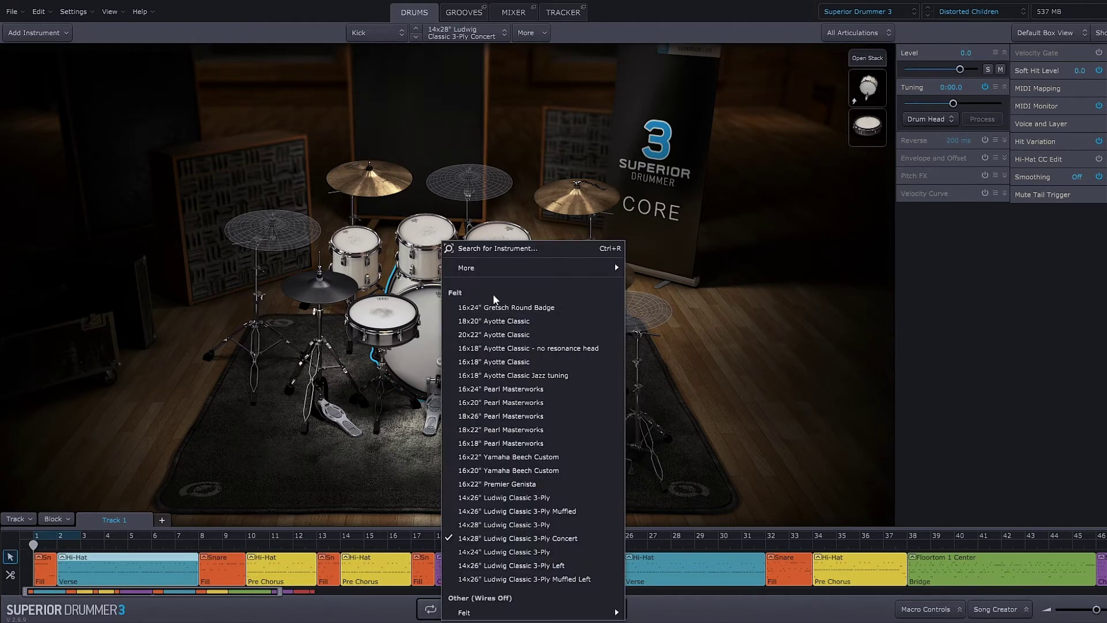
left_click(497, 402)
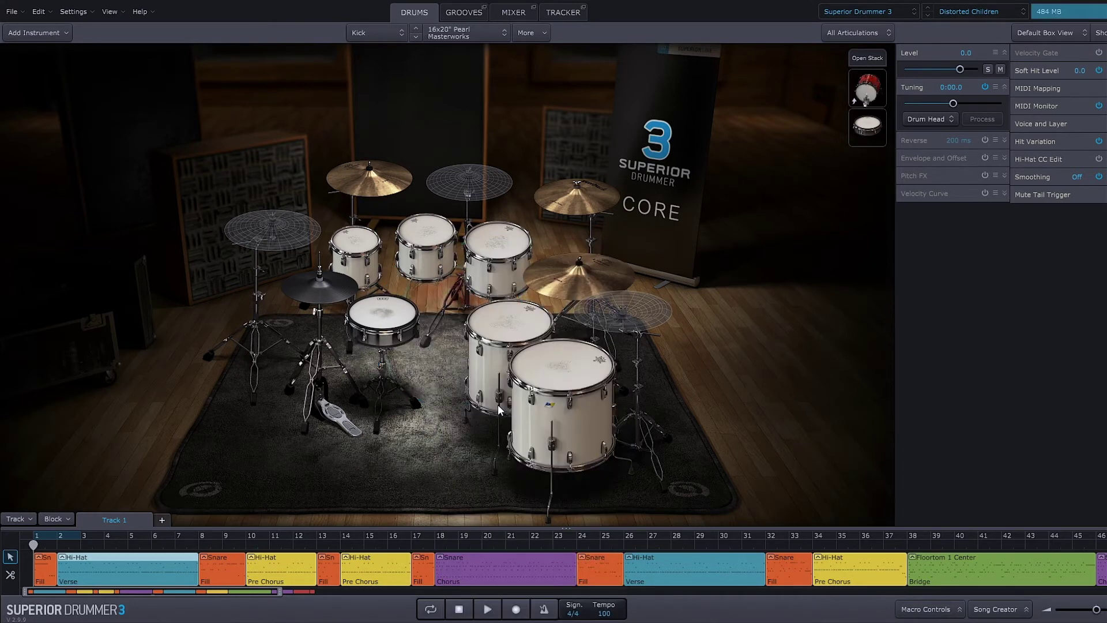
left_click(442, 347)
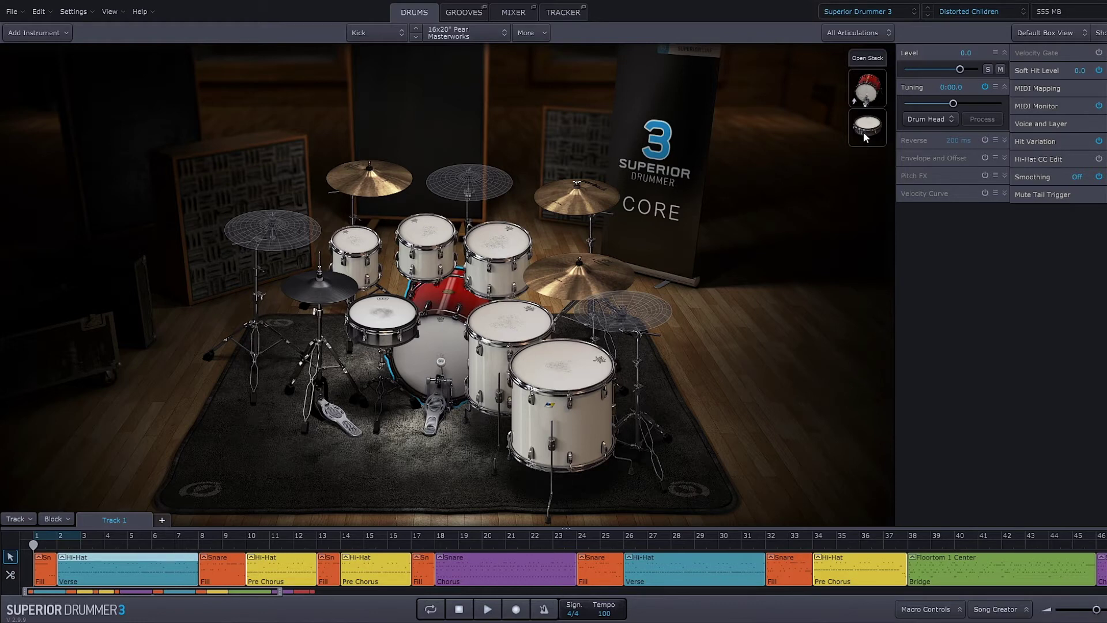
Remove the Perc2 layer from the kick stack and audition the result
left_click(869, 92)
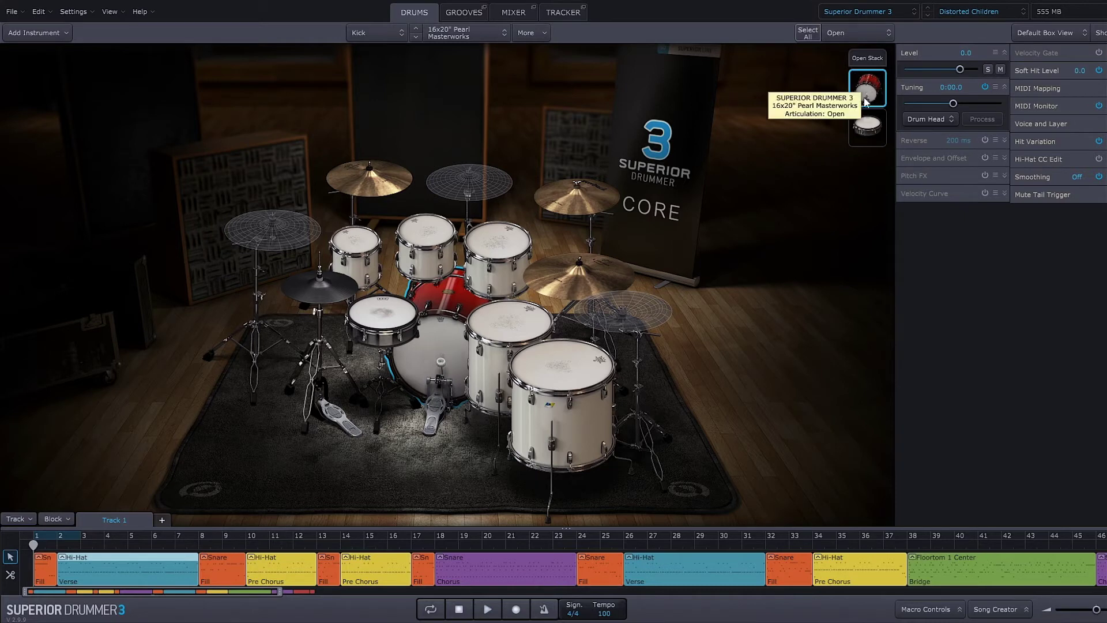
left_click(867, 125)
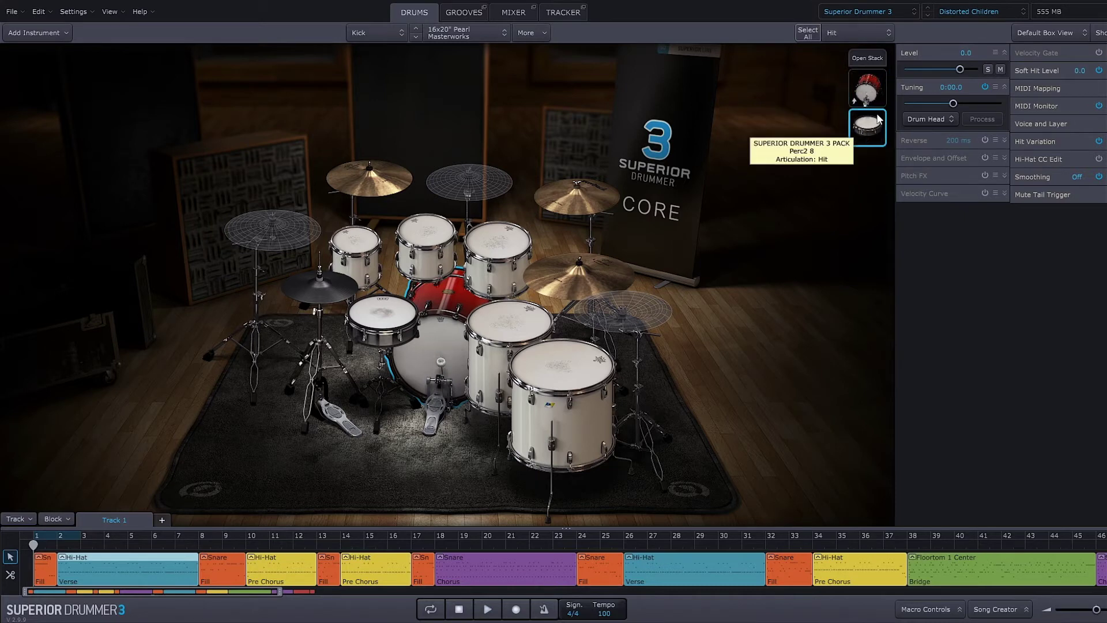
right_click(871, 128)
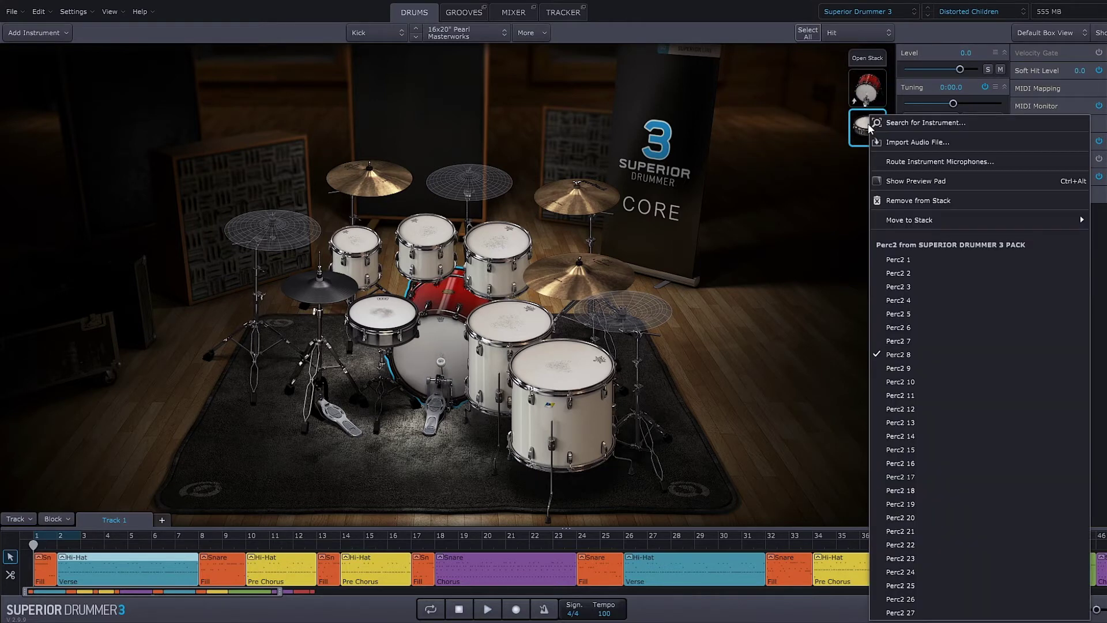
left_click(930, 201)
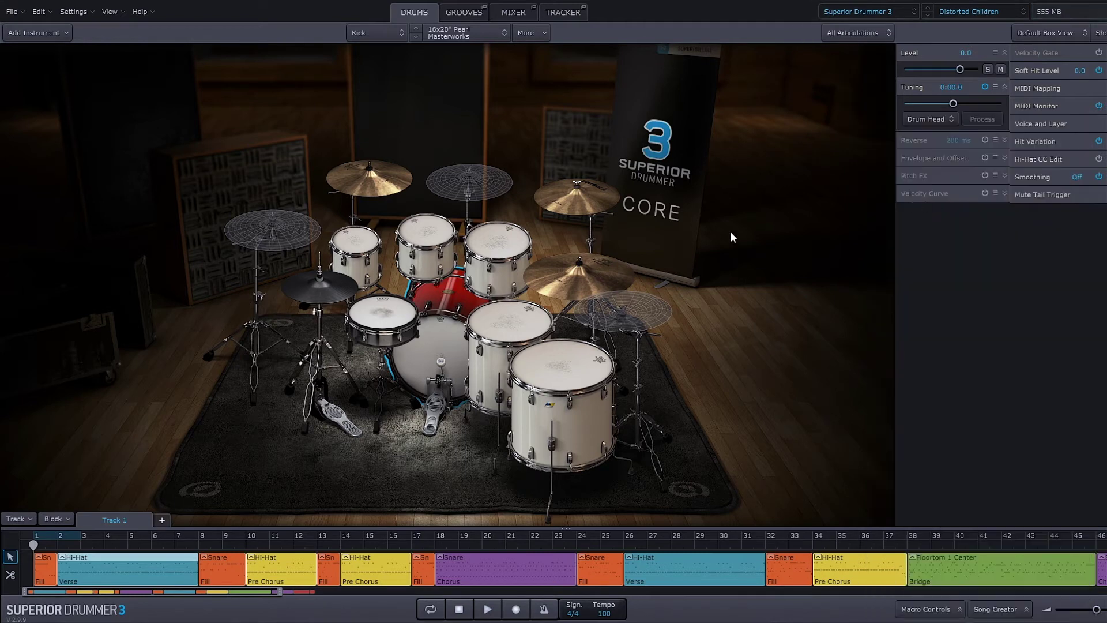
left_click(443, 325)
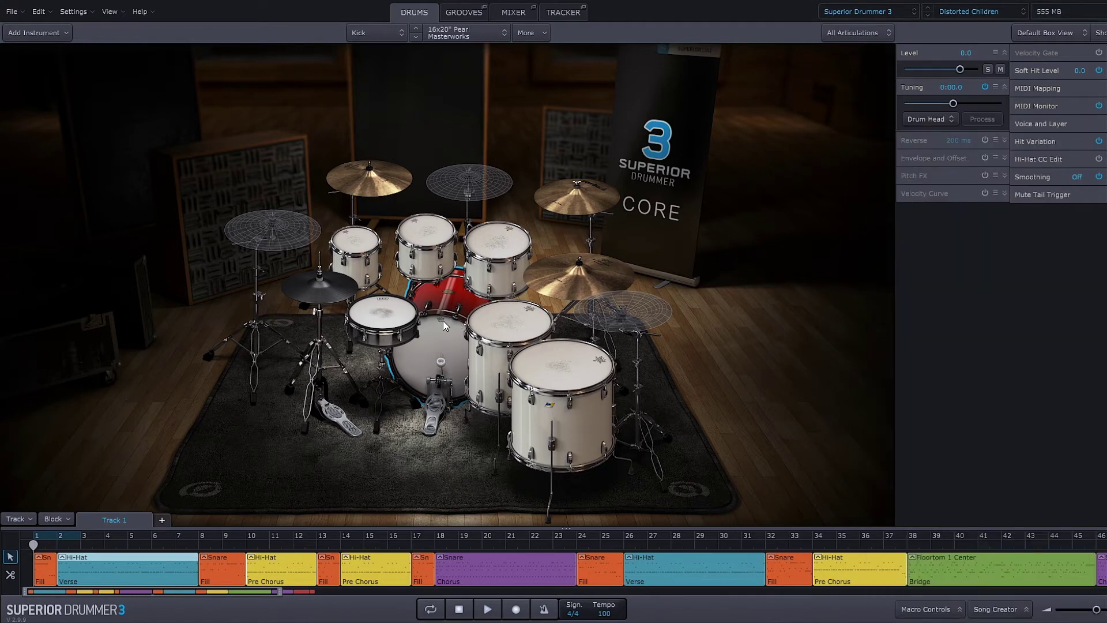
Stack the 10x14" Ludwig Concert 3-ply on the 16x16" floor tom's center, then show macros
left_click(518, 325)
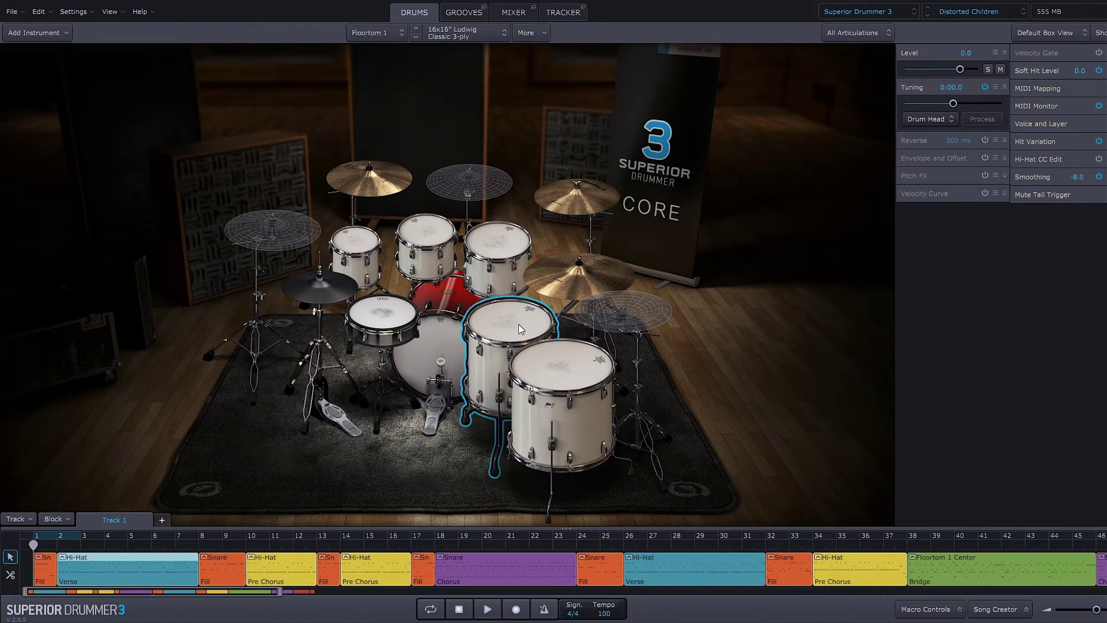
right_click(511, 319)
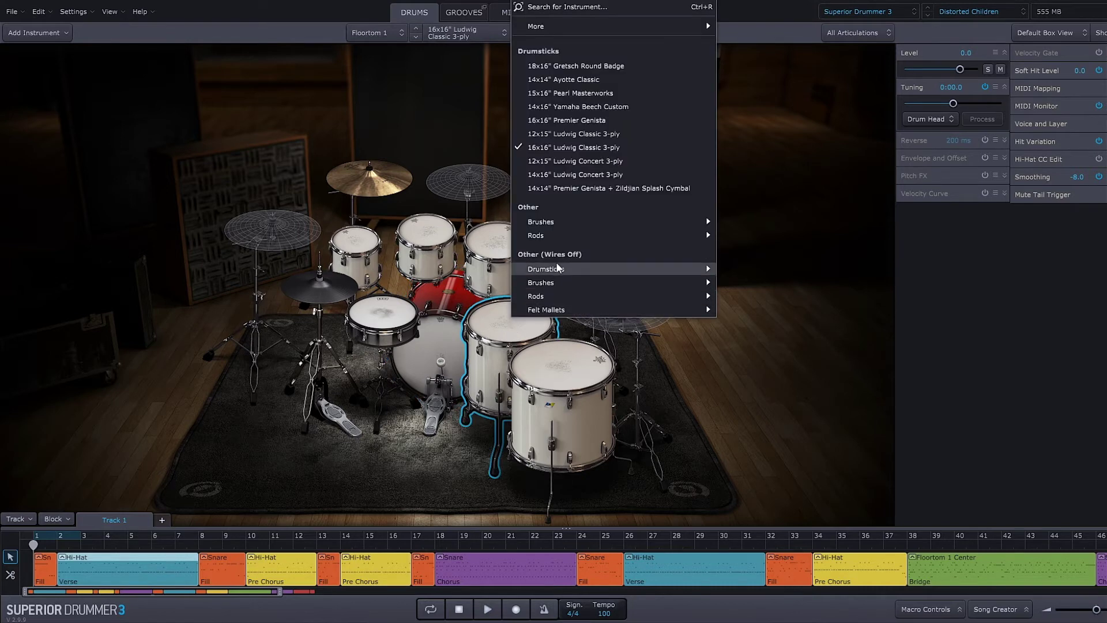
mouse_move(573, 26)
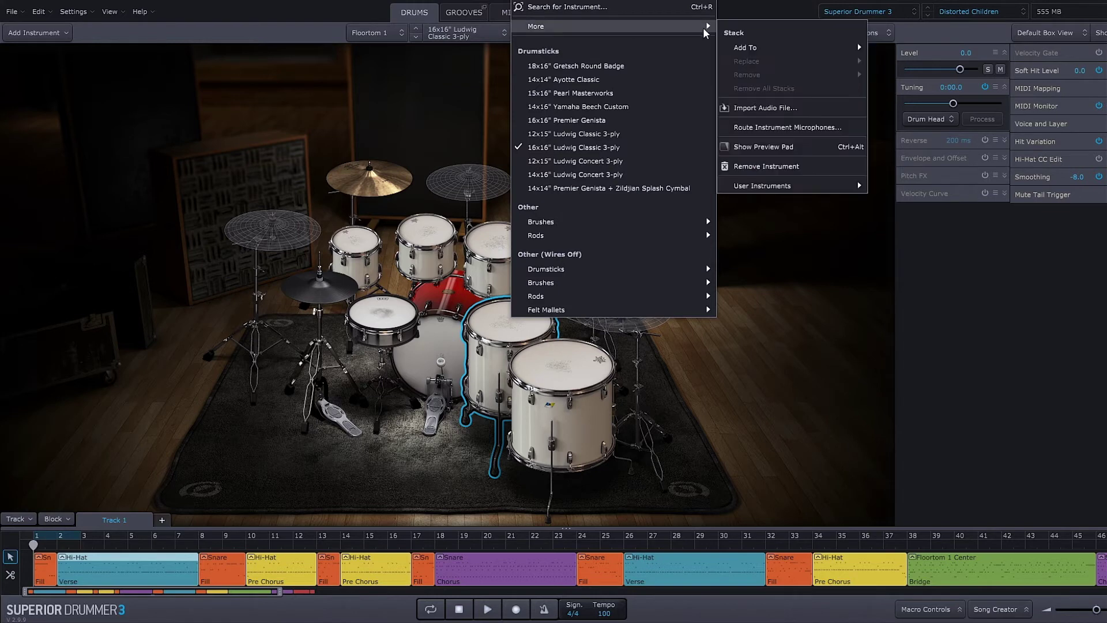
mouse_move(754, 49)
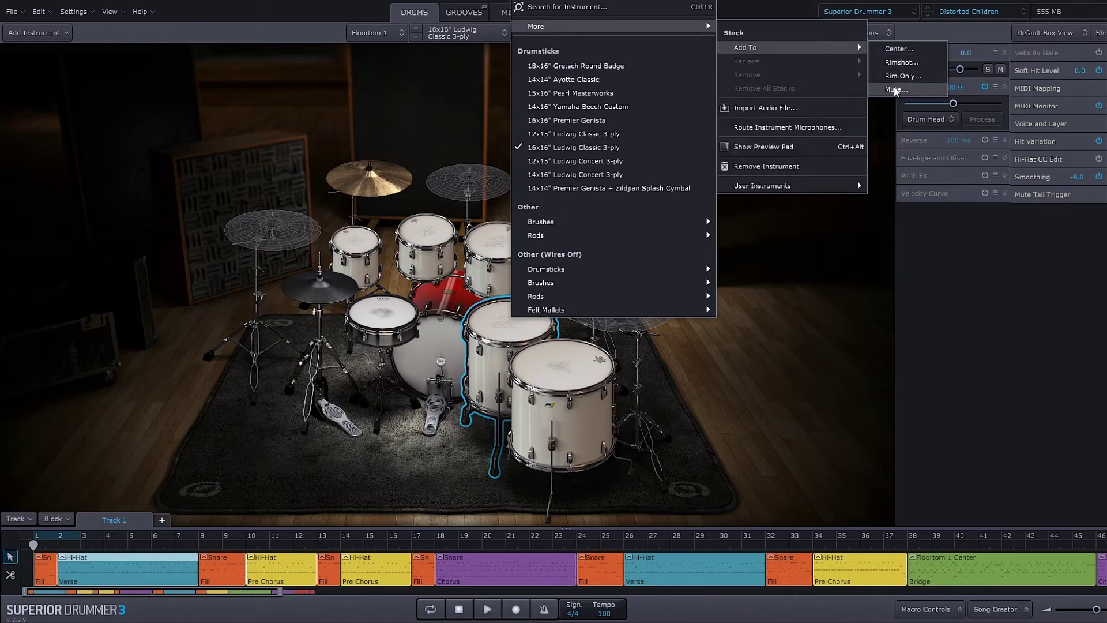
left_click(897, 49)
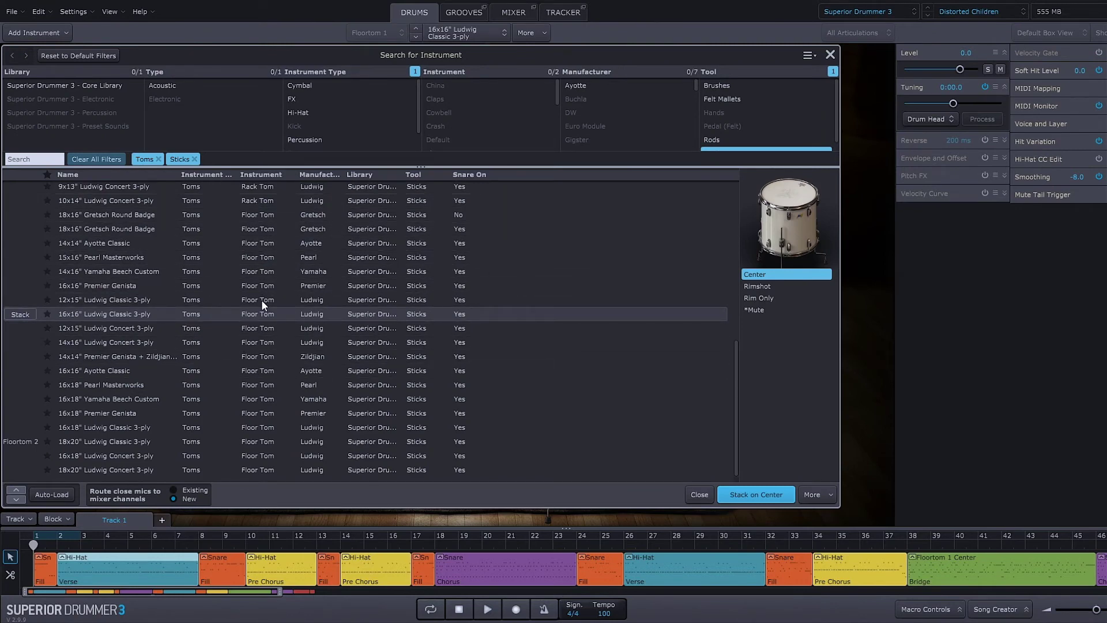
left_click(263, 200)
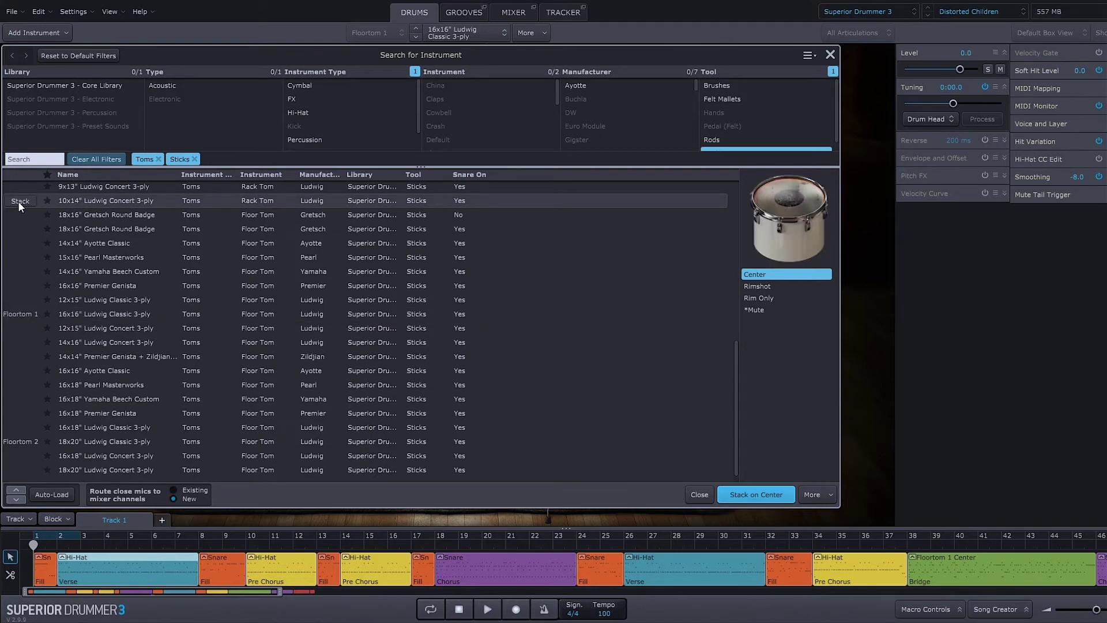
left_click(747, 493)
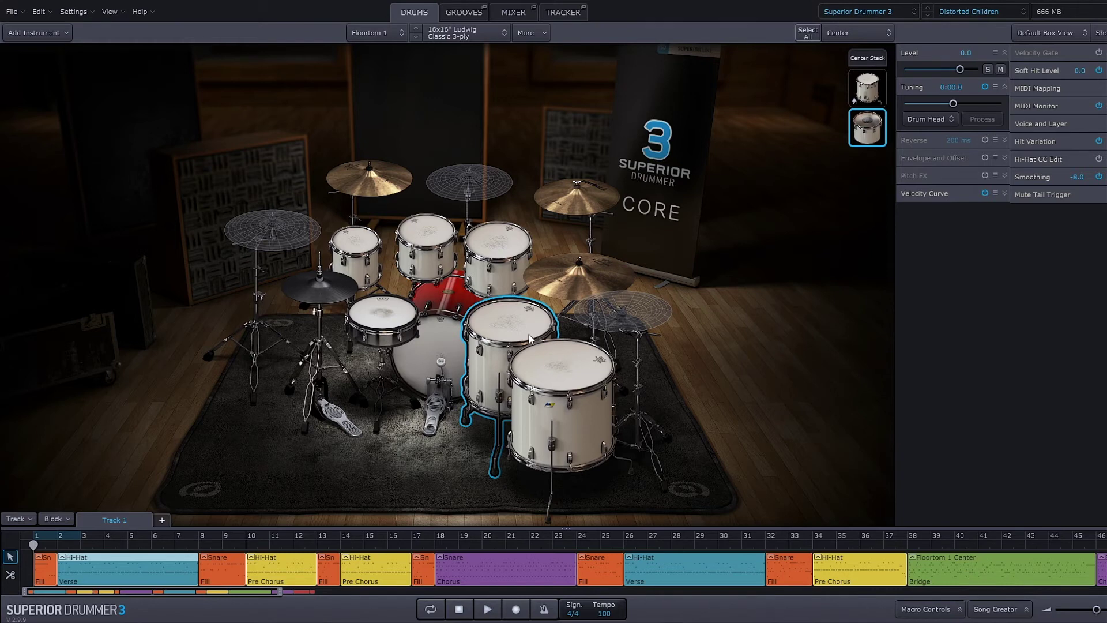
left_click(499, 329)
left_click(927, 609)
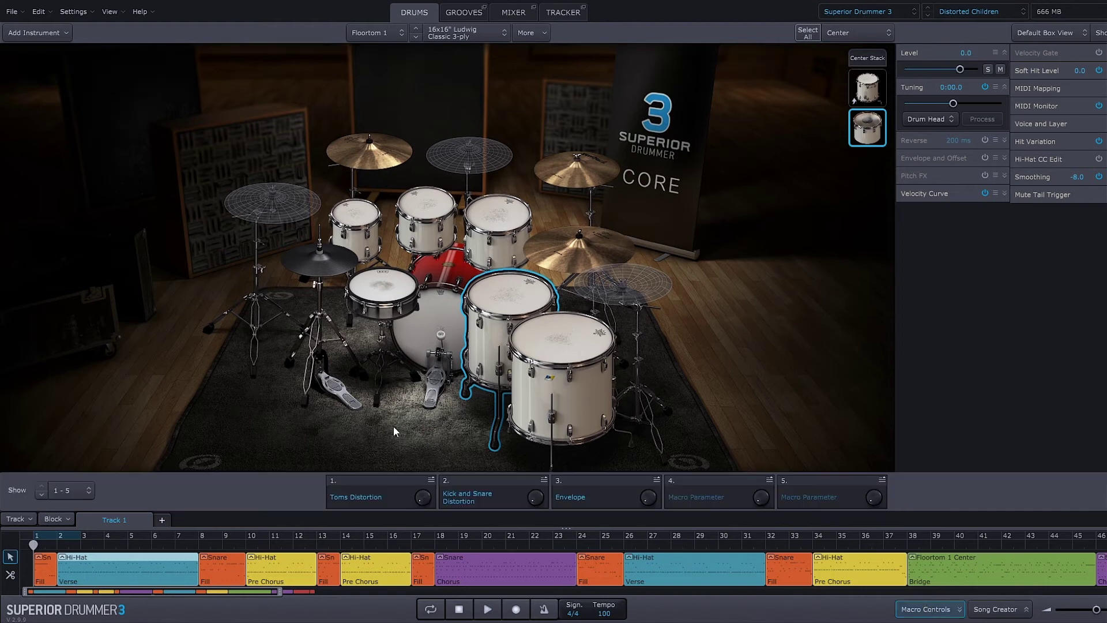
Raise the Envelope macro with the snare selected, then audition the 18x20" and 16x16" floor toms
left_click(382, 288)
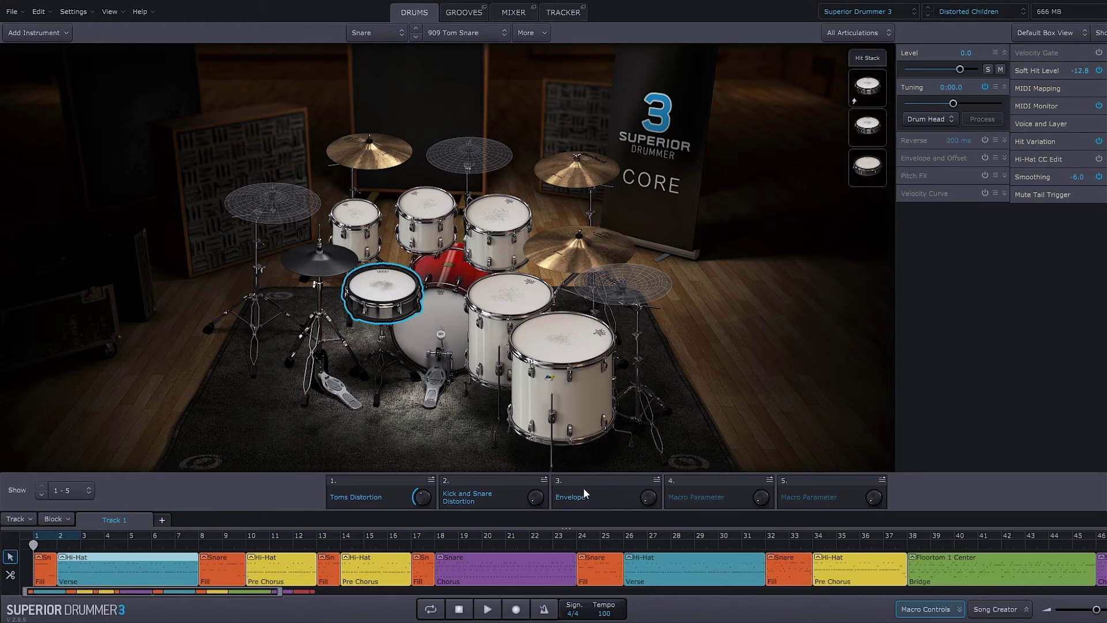
left_click_drag(650, 501, 638, 472)
left_click(549, 331)
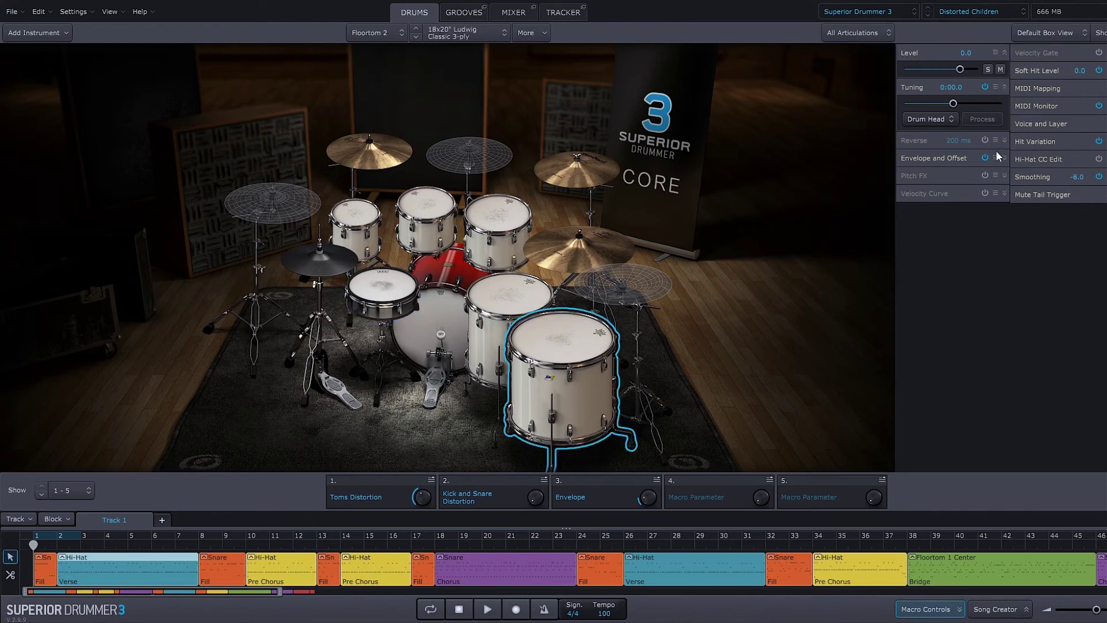
left_click(479, 300)
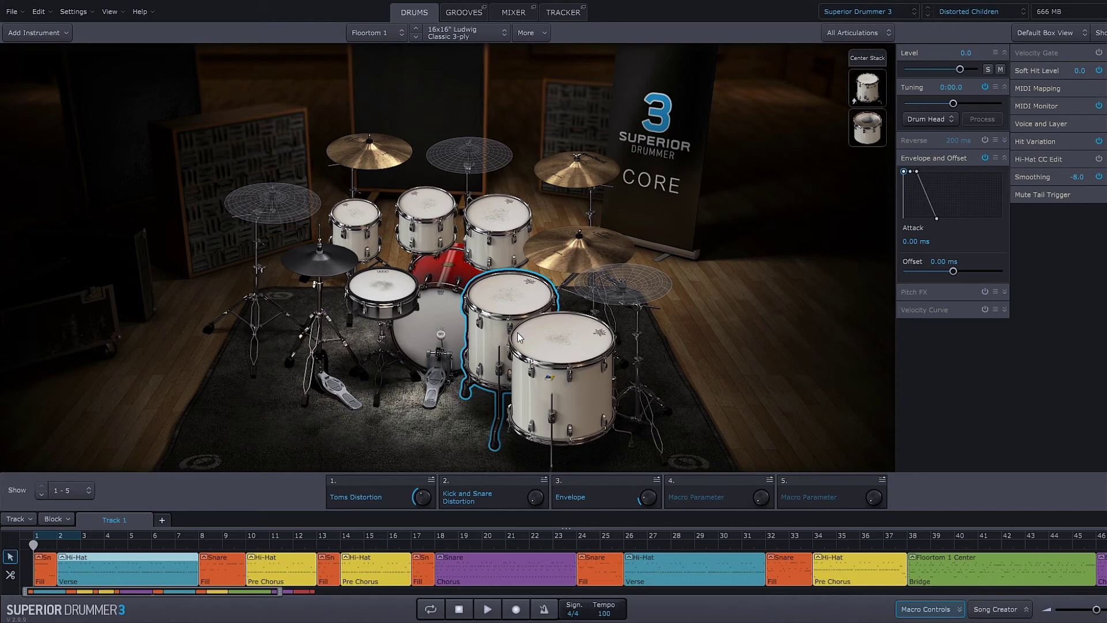
Select kick, snare and all toms, and bind their envelope release to Macro Parameter 4
left_click(548, 341, "ctrl")
left_click(430, 304, "ctrl")
left_click(394, 297, "ctrl")
left_click(355, 216, "ctrl")
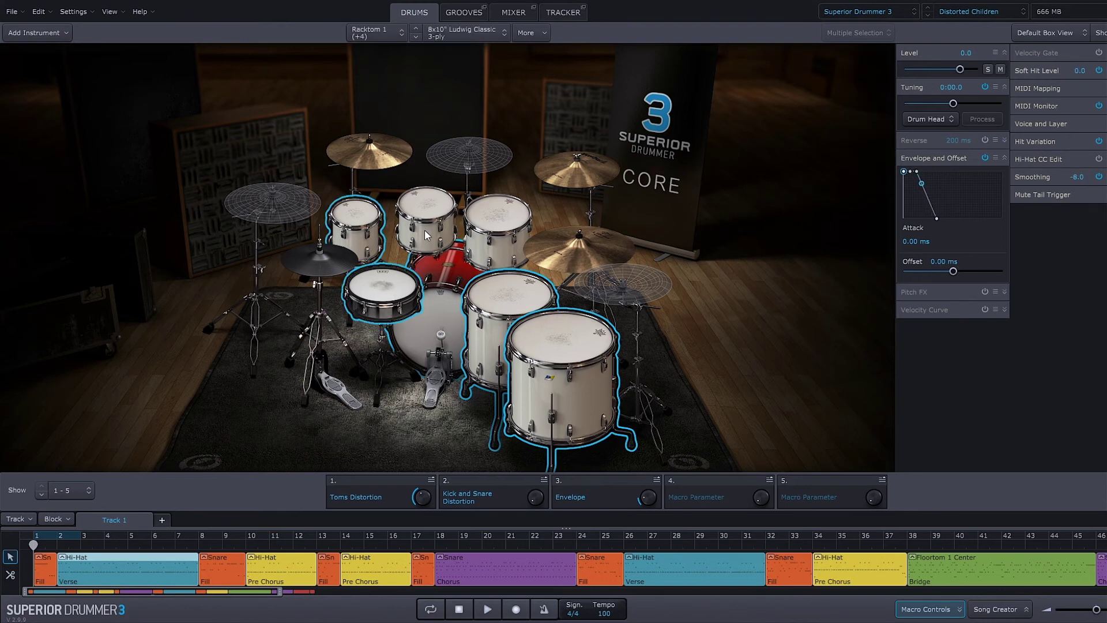
left_click(424, 227, "ctrl")
left_click(508, 227, "ctrl")
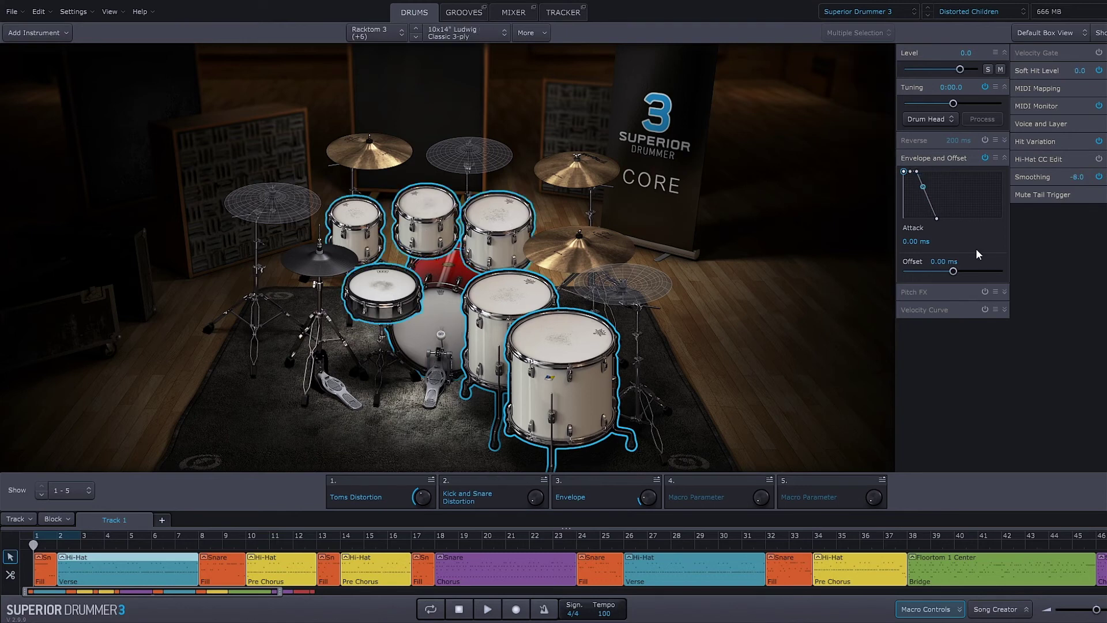
right_click(936, 218)
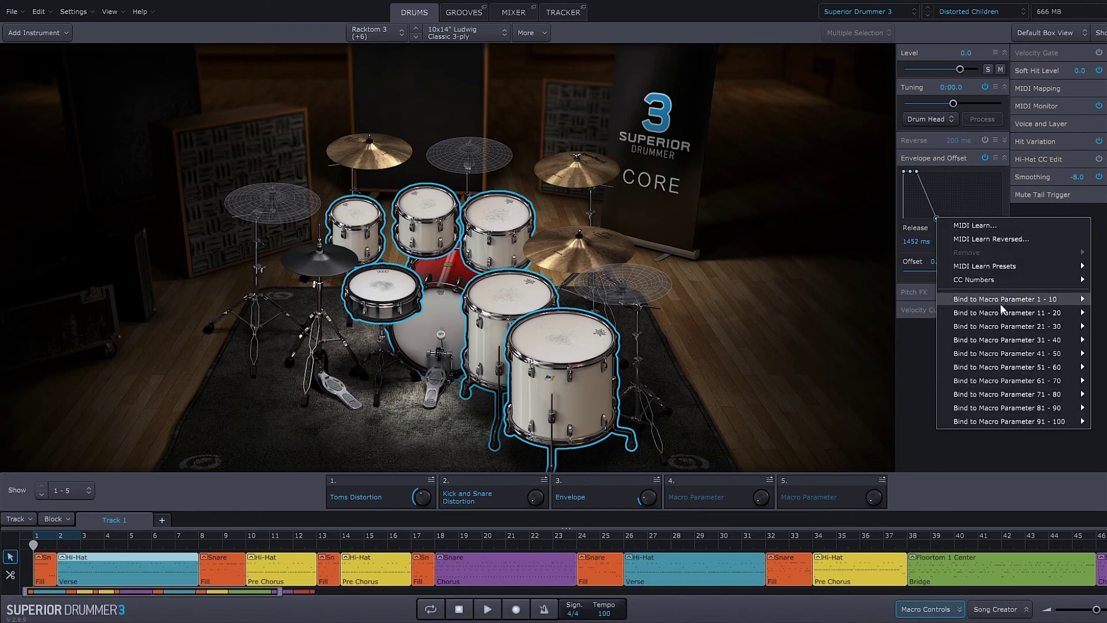
mouse_move(1002, 306)
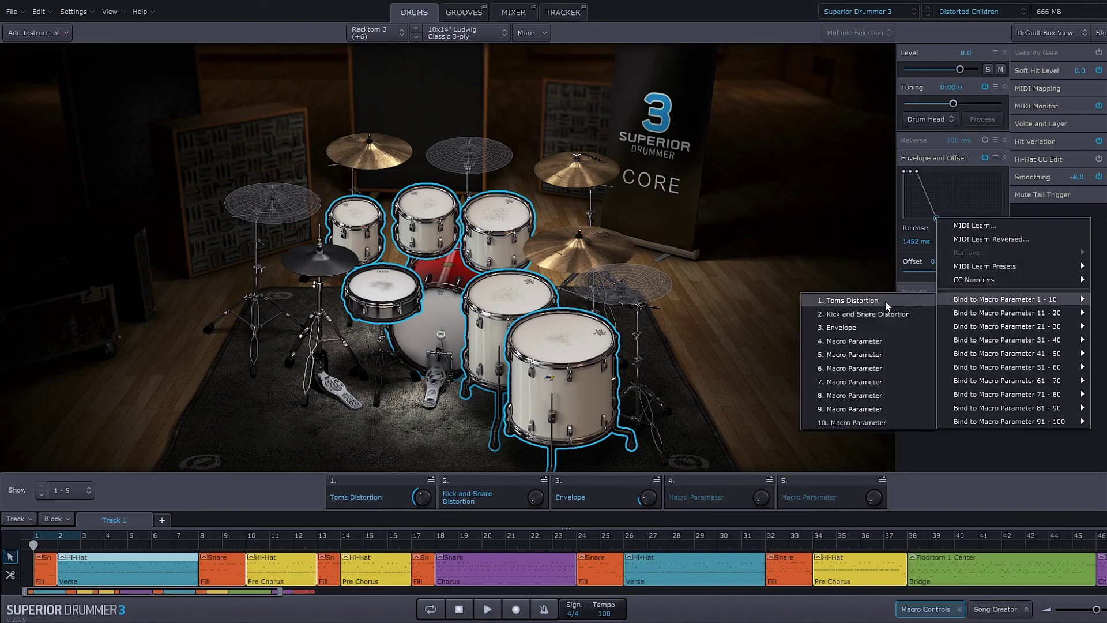
left_click(853, 341)
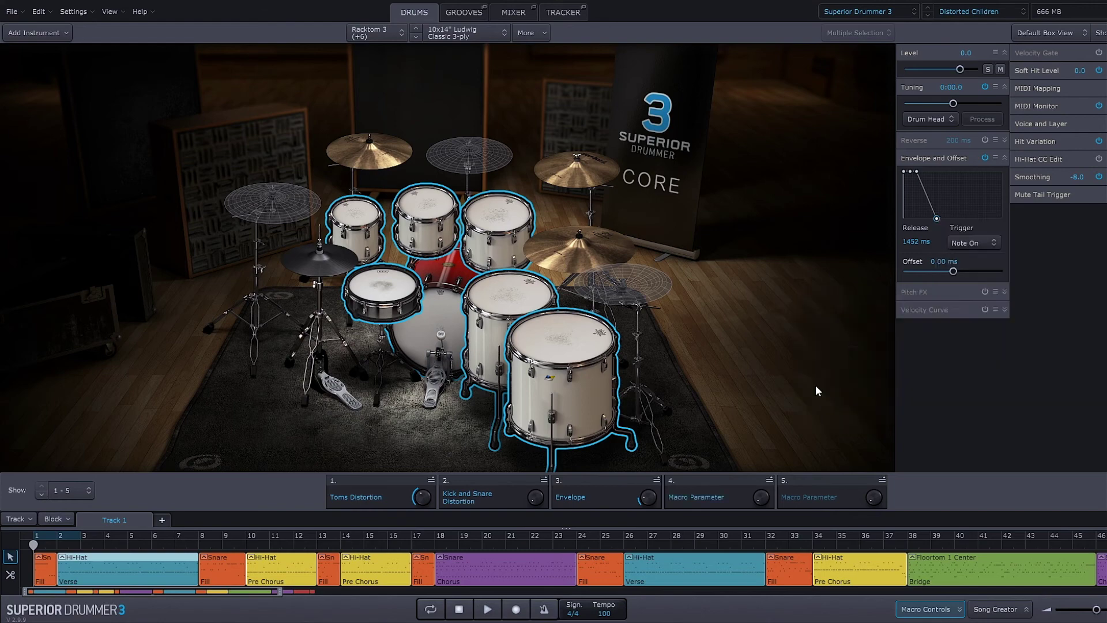
Lower macro 4 to a 5.5 ms release, then raise it fully so release is Off
left_click(511, 297)
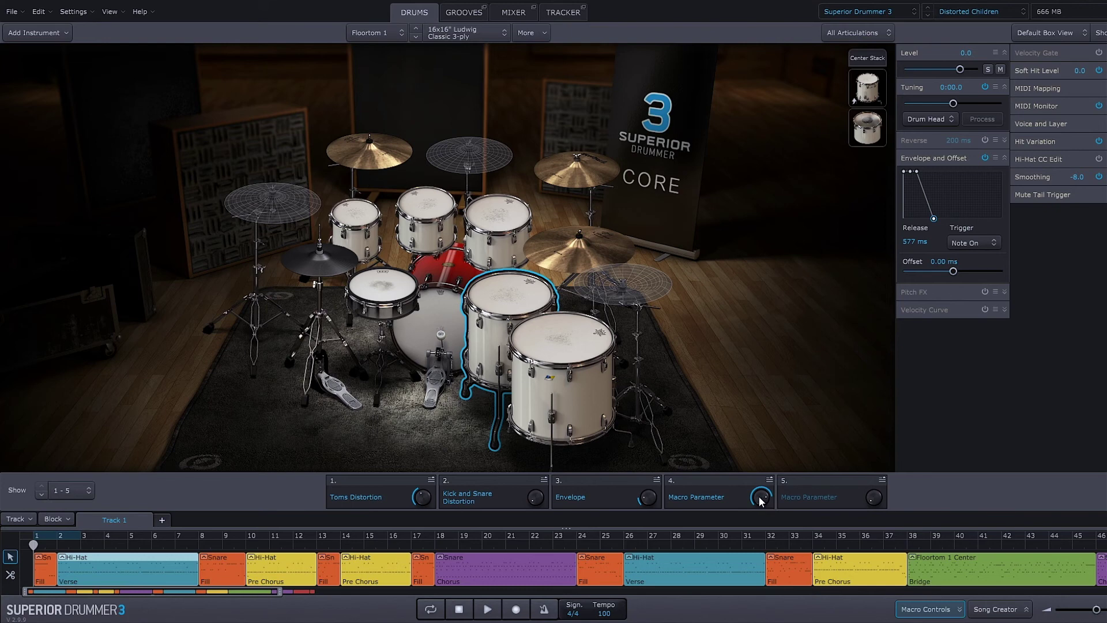
left_click_drag(761, 499, 762, 541)
left_click(515, 369)
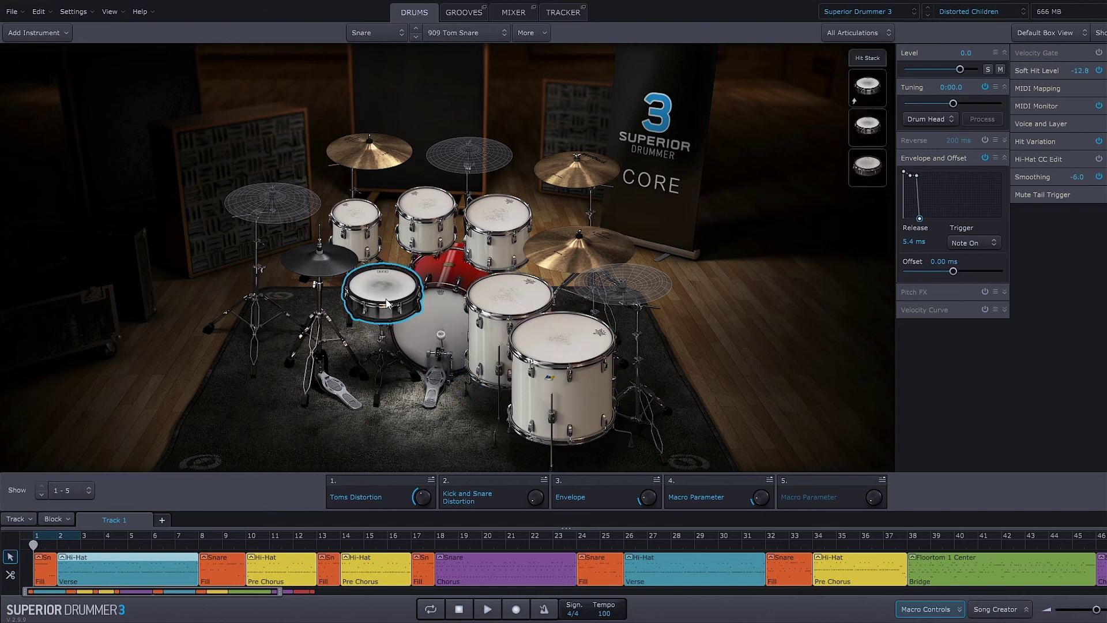
left_click(432, 211)
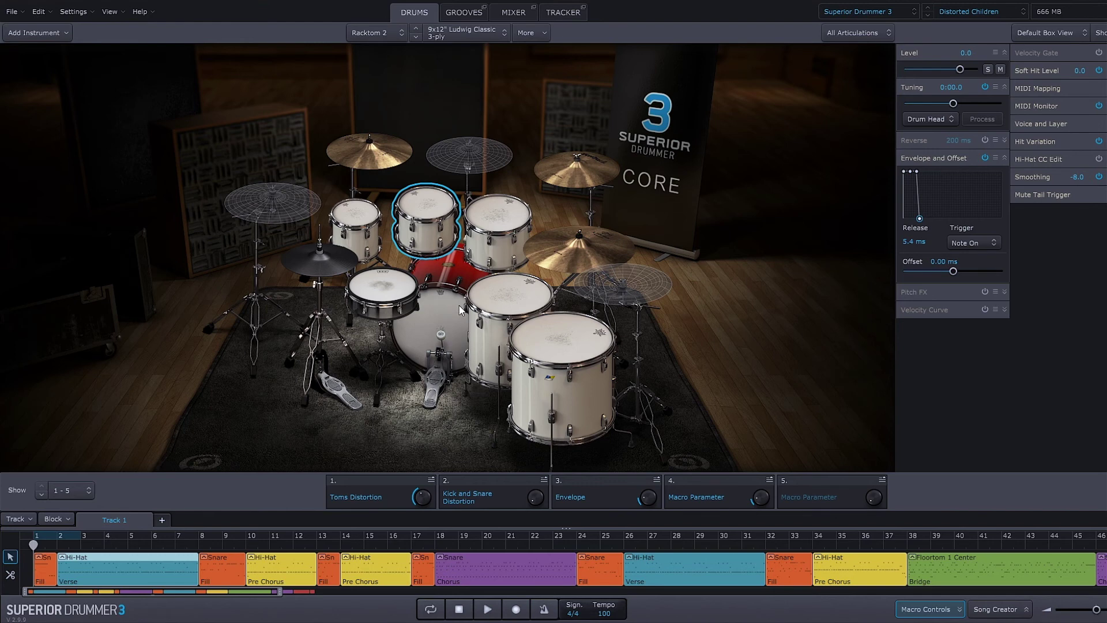
left_click_drag(765, 499, 765, 450)
left_click(385, 304)
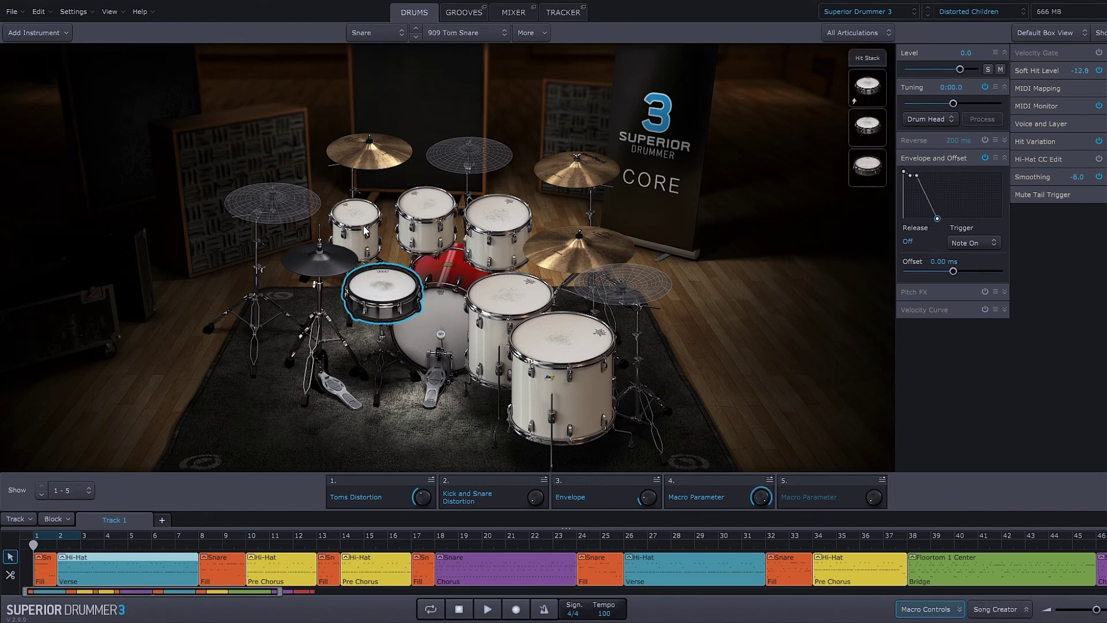
left_click(421, 208)
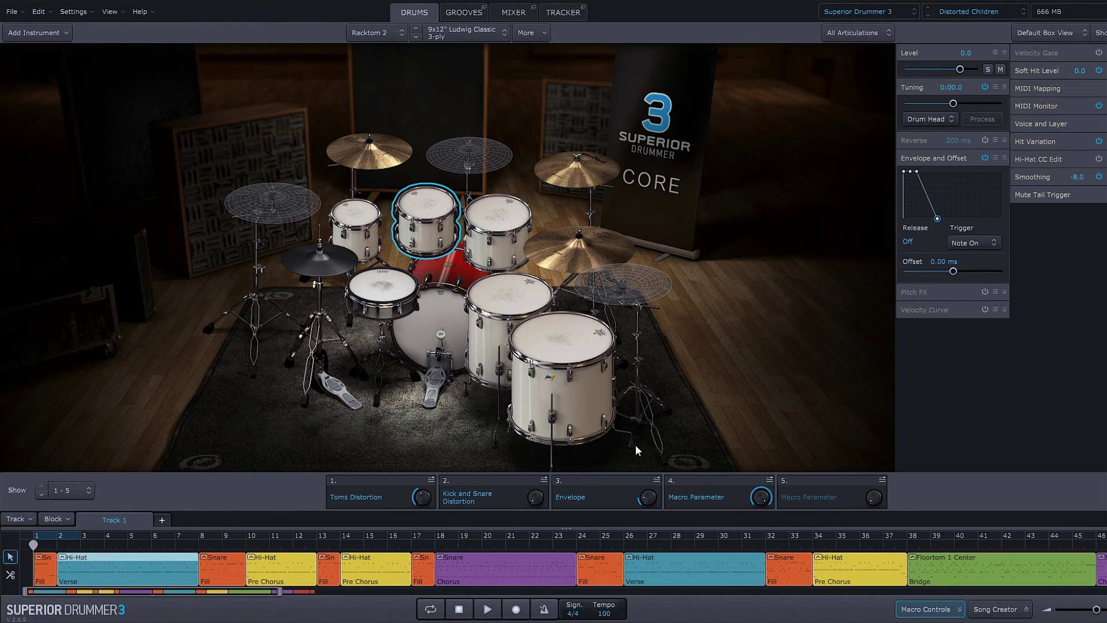
left_click(74, 489)
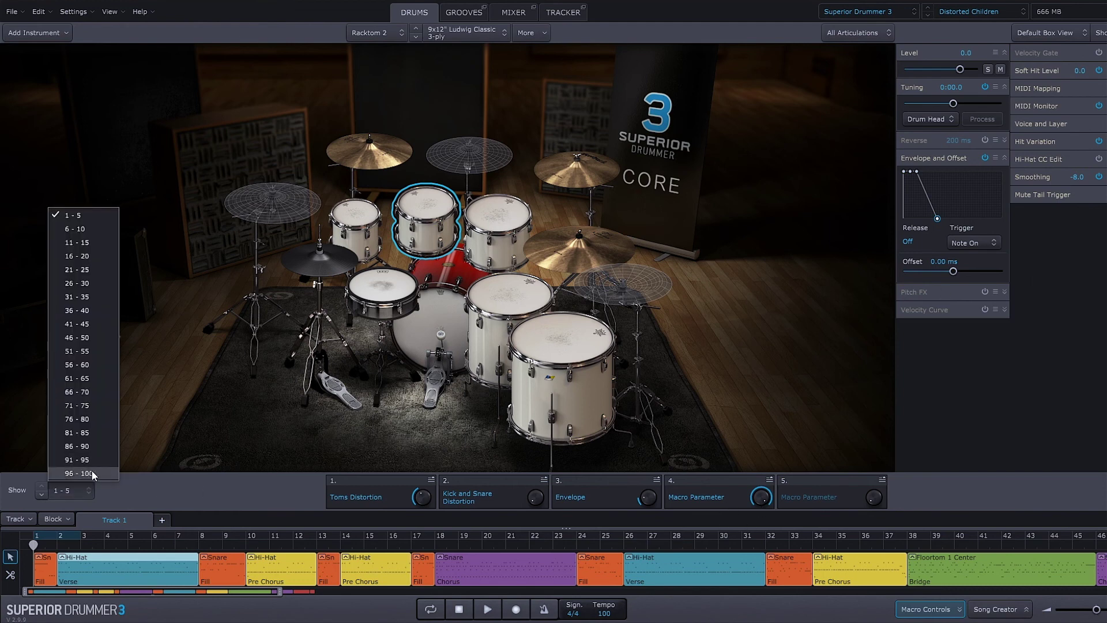
left_click(147, 473)
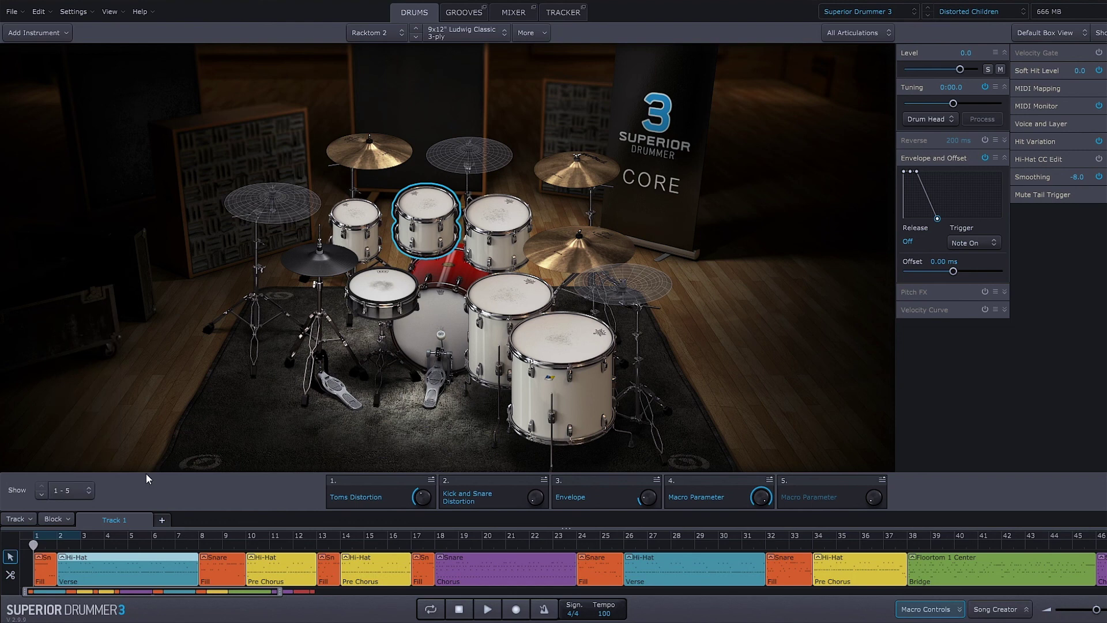